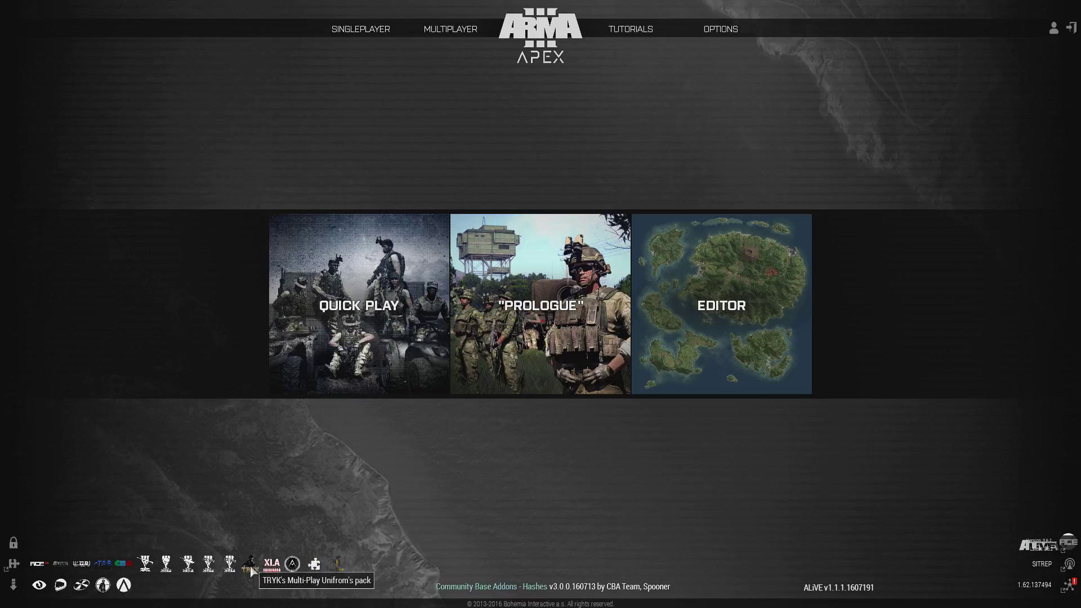
Open the scenario editor on the Tanoa map
click(708, 322)
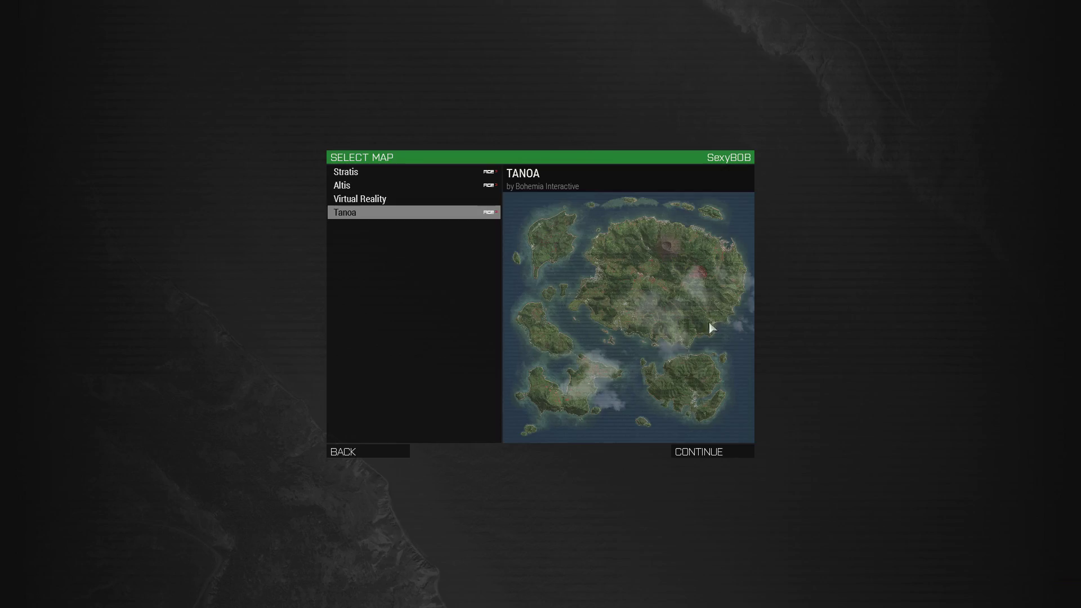
click(698, 452)
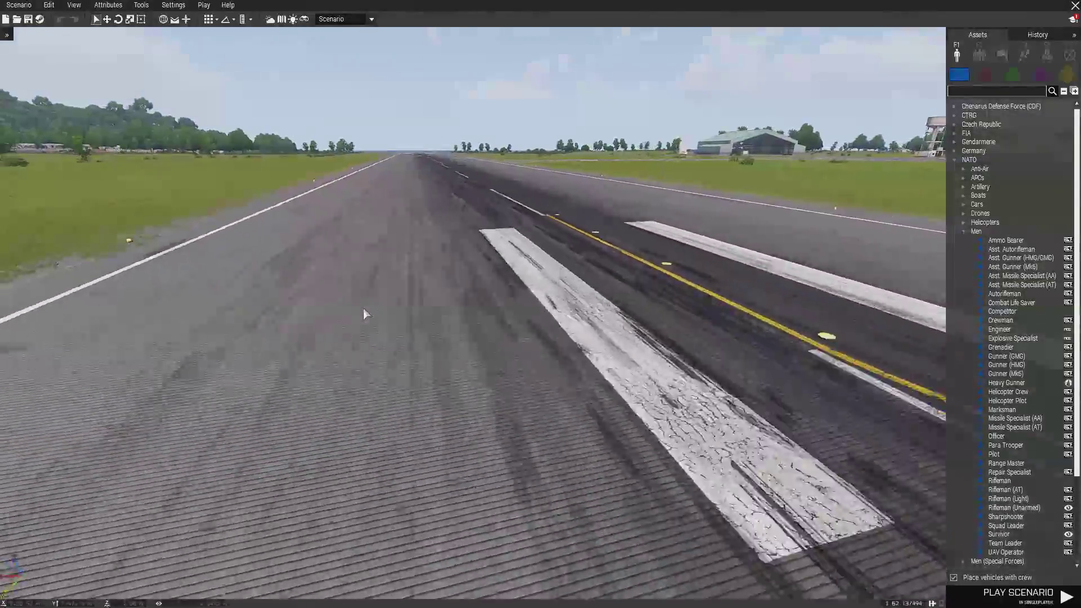
Place a Scout from the CTRG Men (Pacific) group on the runway, just beyond the white marking
key(d)
key(s)
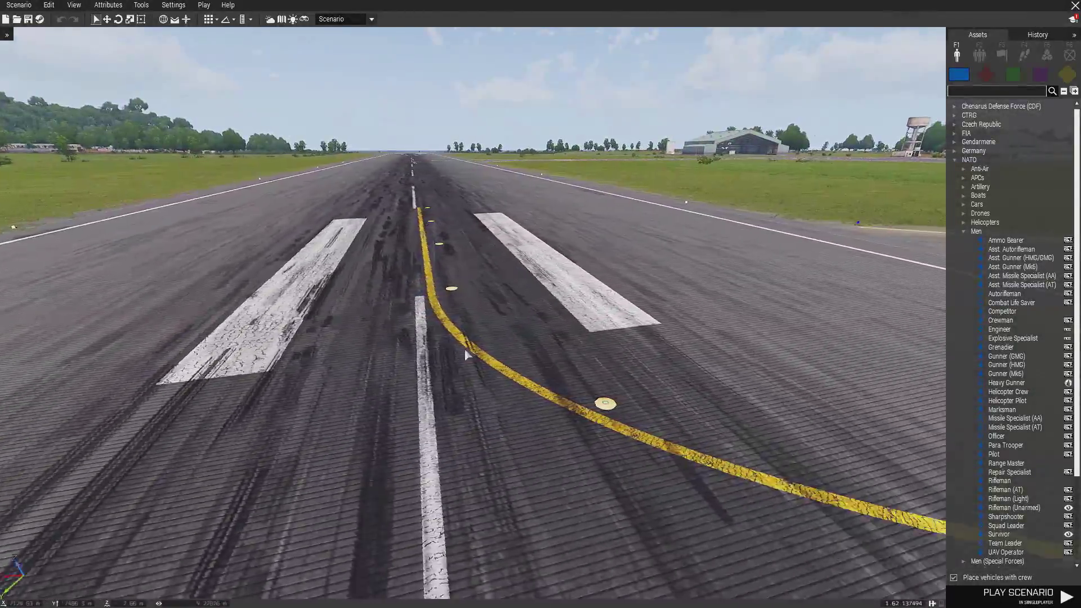
key(z)
key(w)
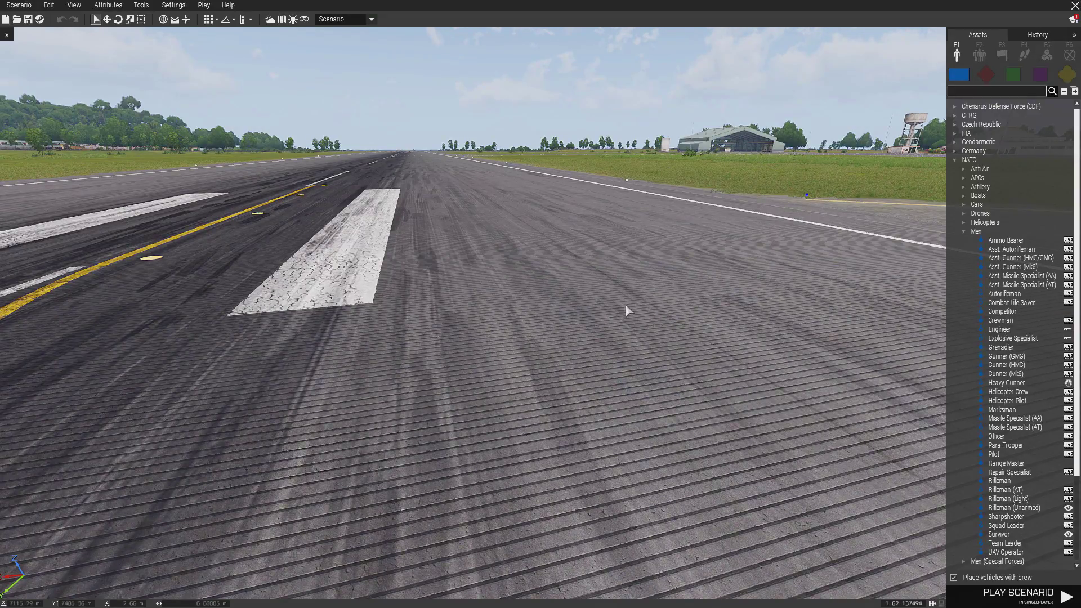
click(963, 231)
click(954, 115)
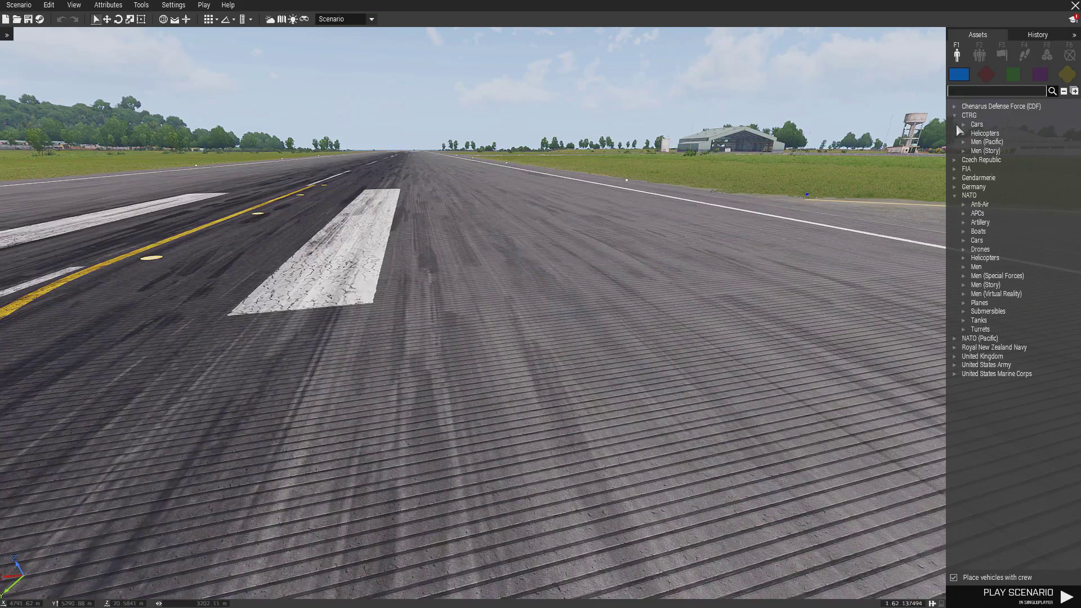
click(963, 142)
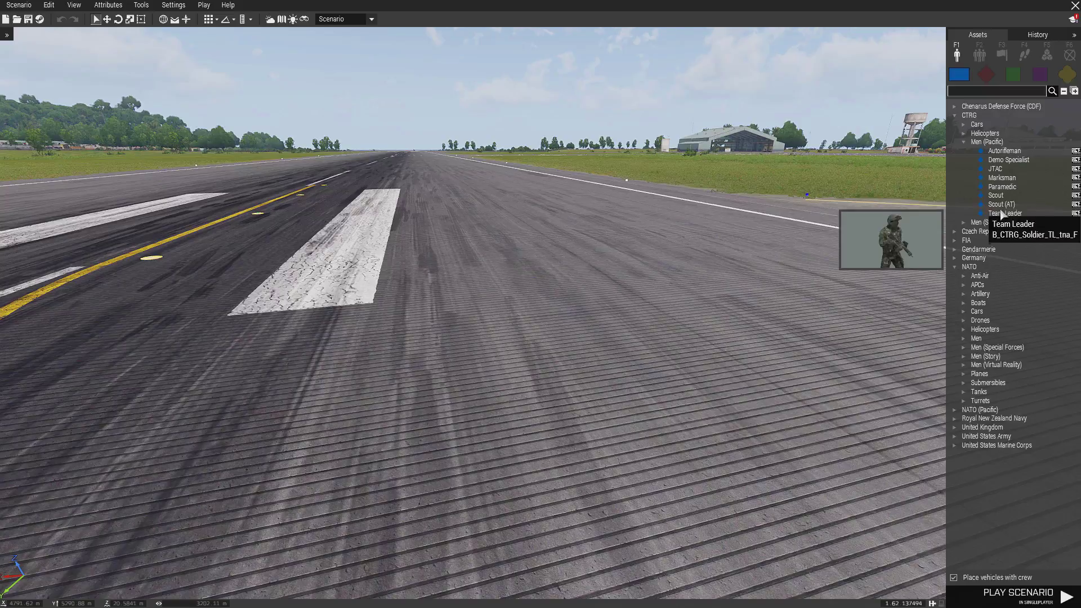
click(995, 195)
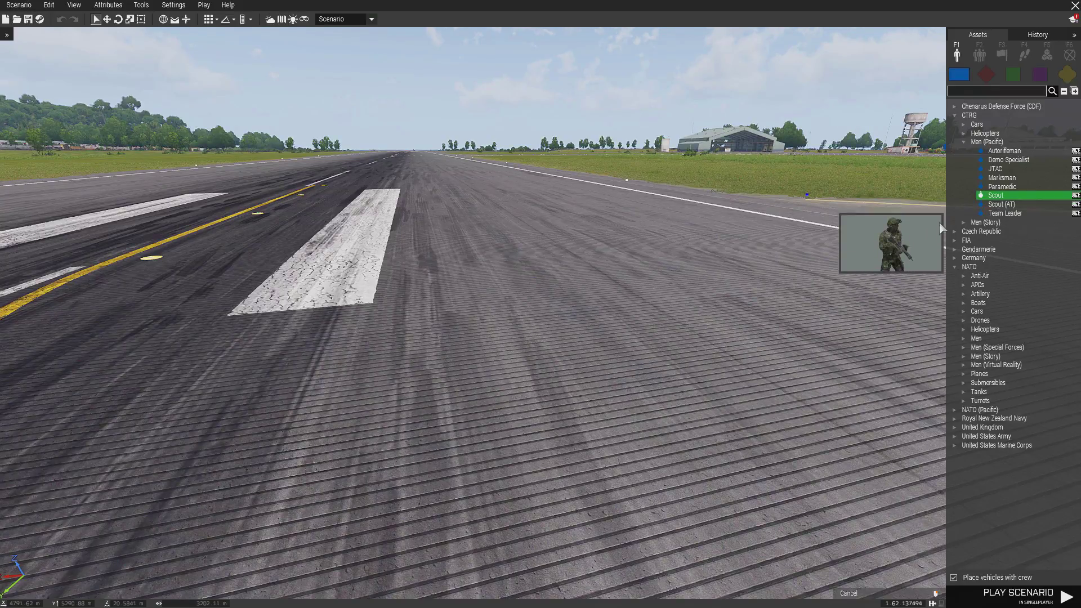
click(451, 328)
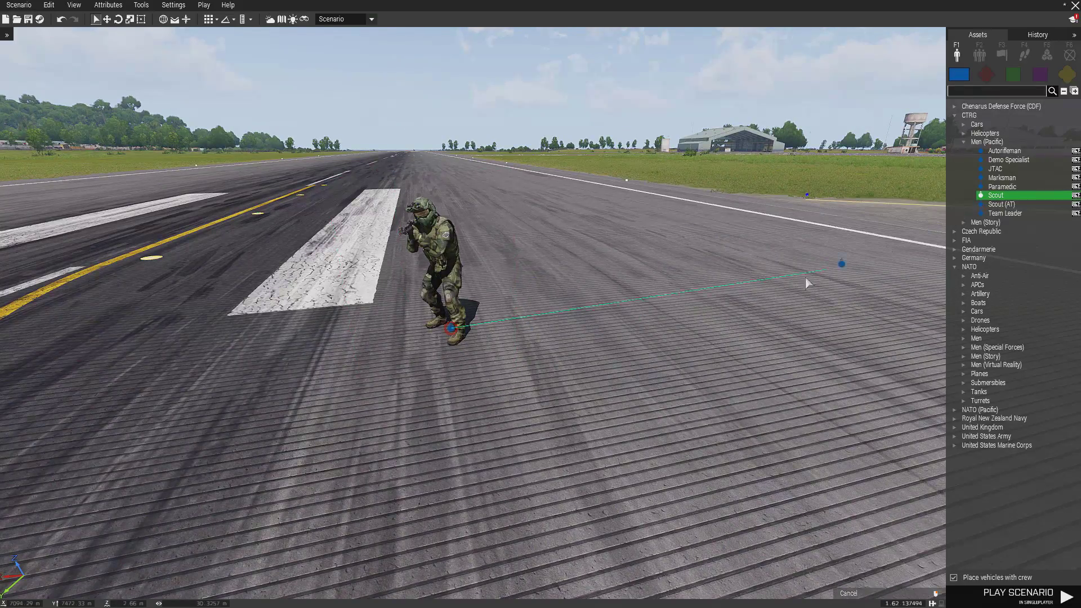
Place a second Scout beside the first one, rotate it and detach it from the first Scout's group
click(571, 331)
shift+drag(579, 536, 582, 532)
ctrl+drag(569, 331, 632, 518)
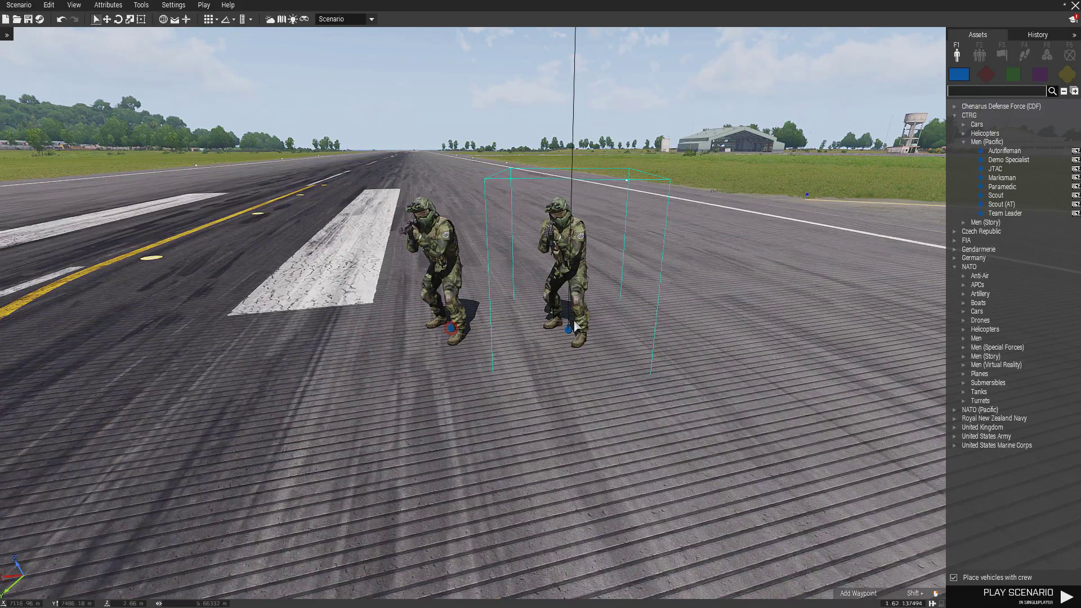
Open the loadout editor for the first Scout
key(w)
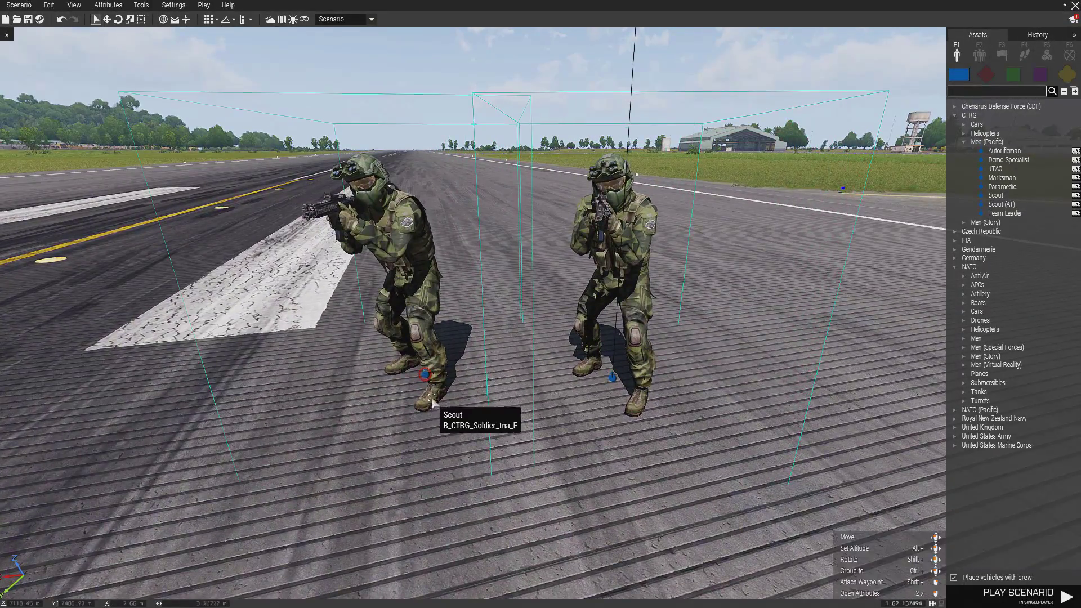
click(426, 384)
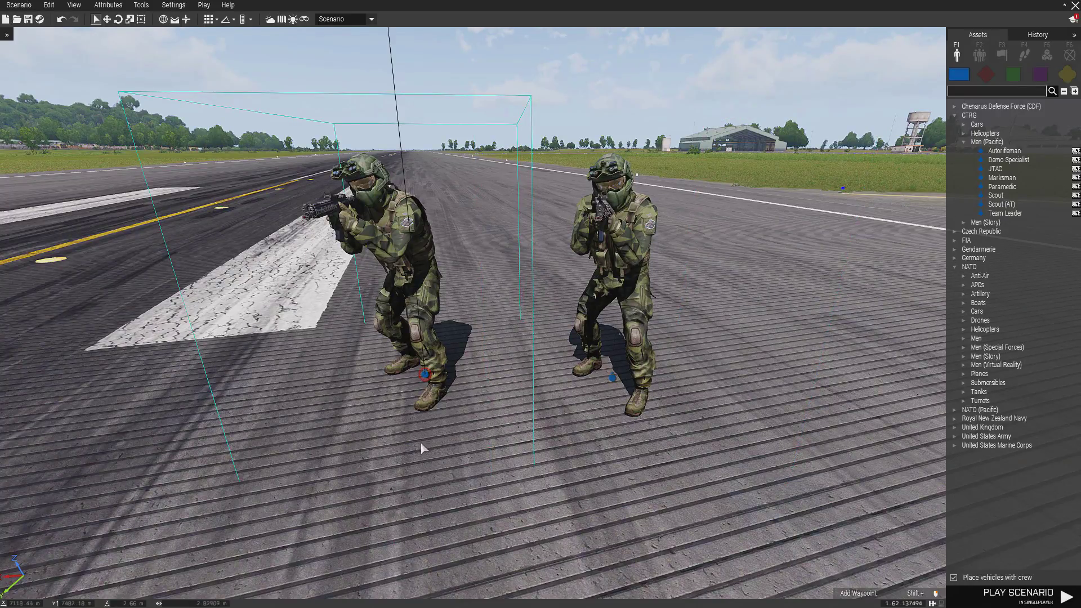
right_click(428, 379)
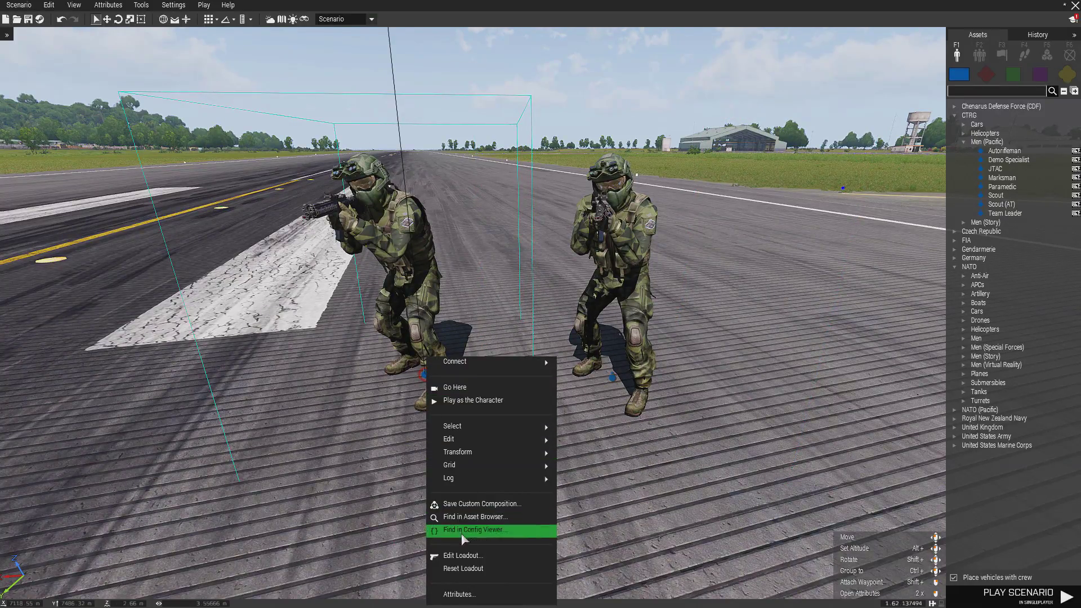
click(453, 555)
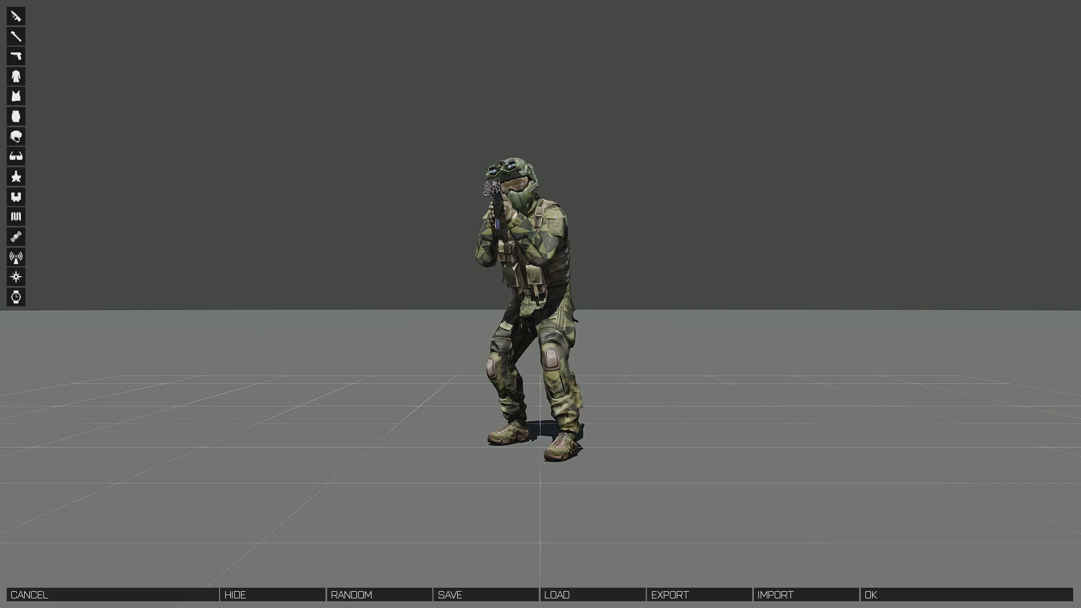
Randomize the first Scout's loadout repeatedly until it has a green camouflage uniform, a wood-furnished rifle and a launcher
click(412, 592)
click(388, 597)
click(381, 598)
click(380, 598)
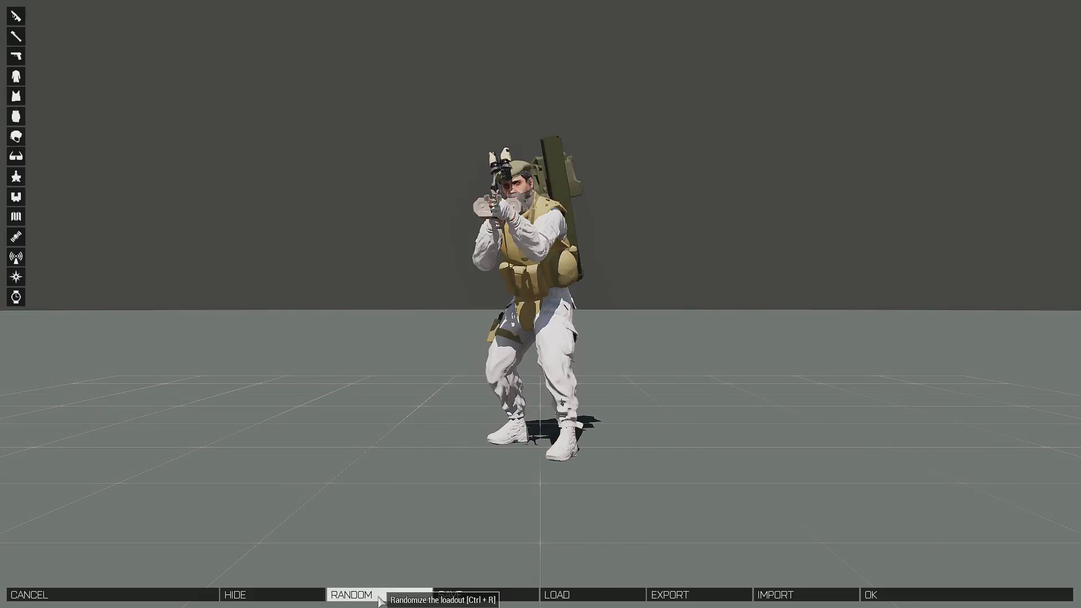
click(380, 597)
click(381, 598)
click(380, 598)
click(380, 598)
click(381, 598)
click(381, 598)
click(380, 598)
Examine the first Scout's randomized gear up close from several sides and apply the loadout
right_drag(402, 462, 418, 514)
drag(418, 514, 636, 366)
right_drag(636, 362, 484, 398)
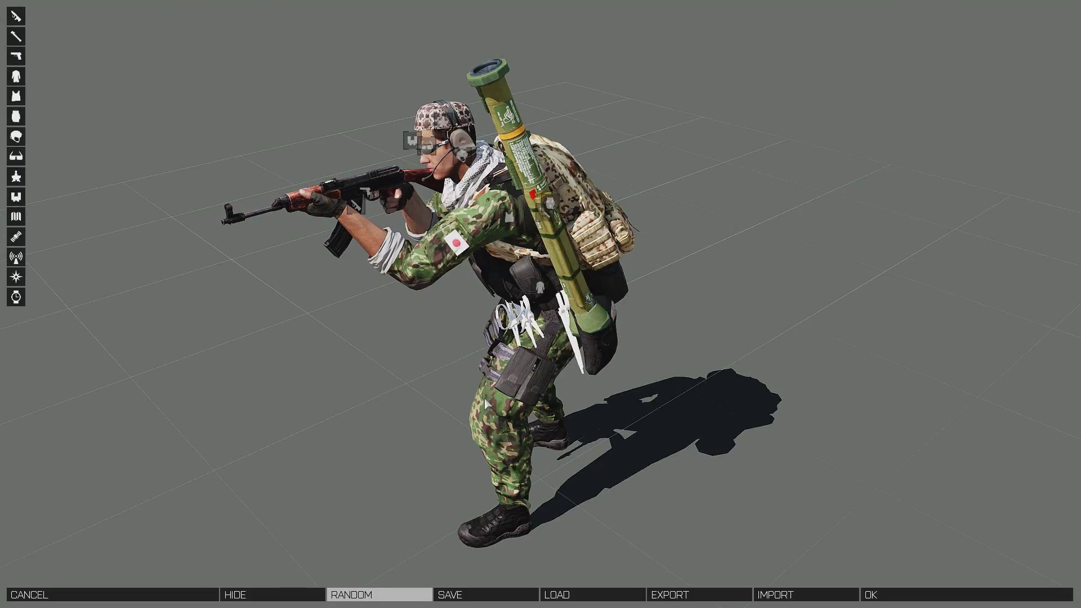
right_drag(344, 279, 343, 445)
scroll(476, 226, up, 5)
right_drag(476, 226, 523, 349)
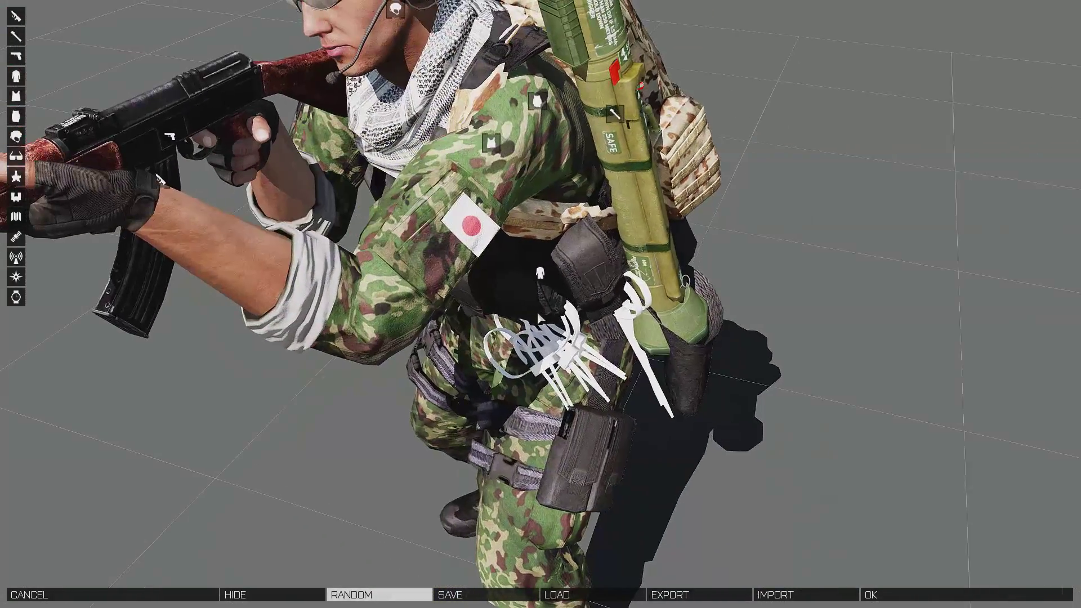
right_drag(382, 315, 608, 301)
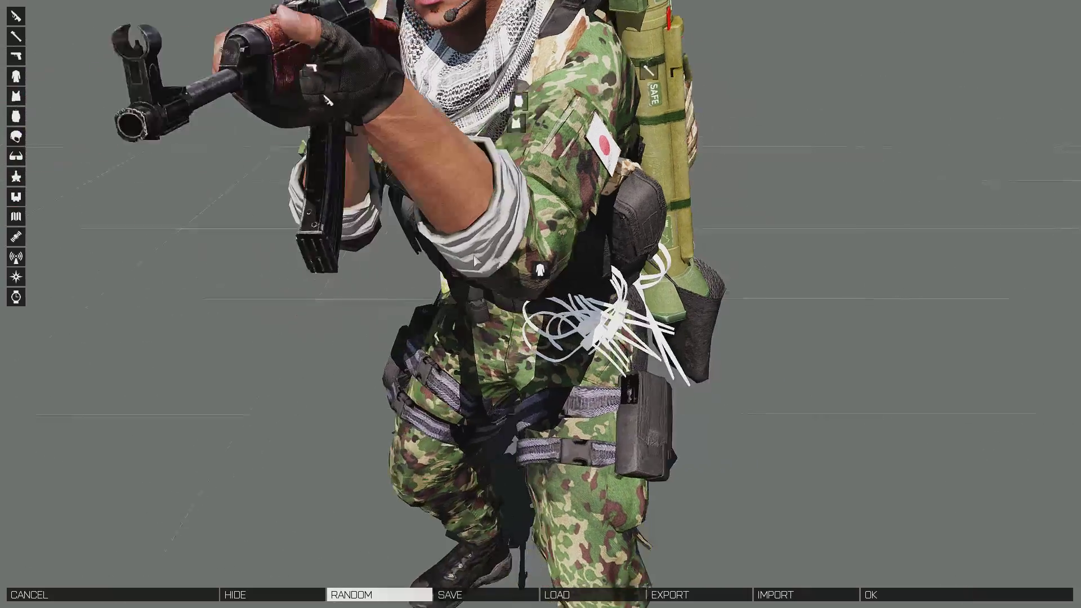
scroll(494, 258, down, 5)
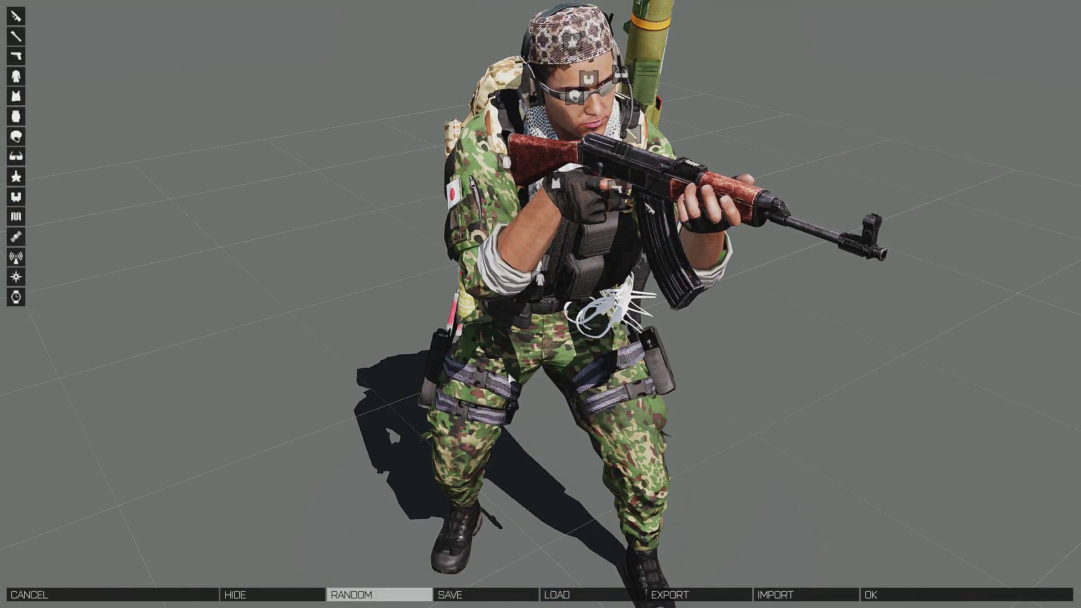
click(894, 595)
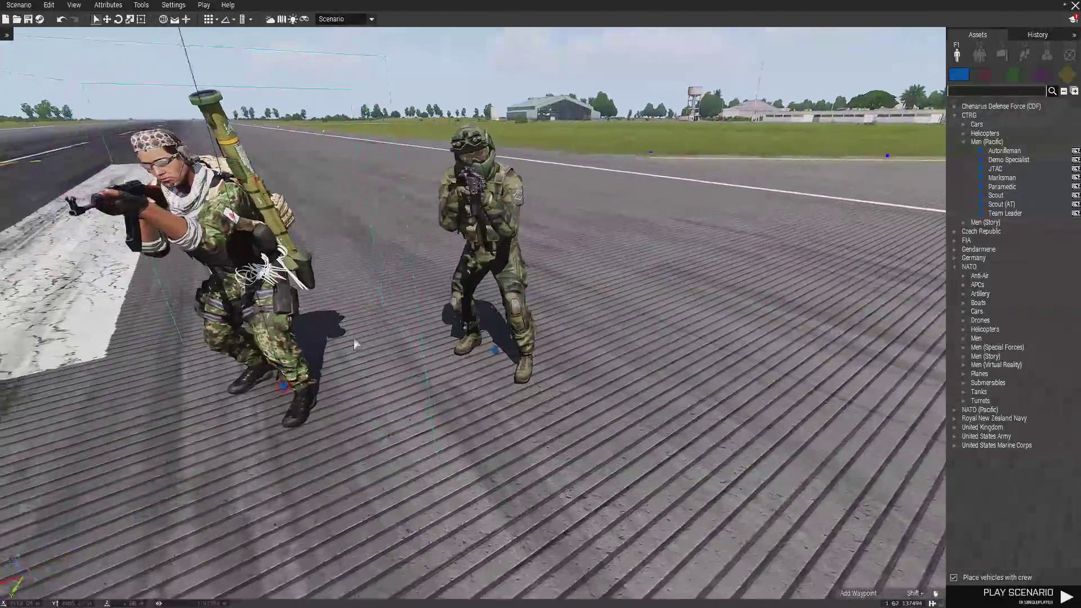
Open the loadout editor for the second, unmodified Scout
key(a)
right_drag(354, 338, 591, 371)
right_drag(444, 374, 524, 404)
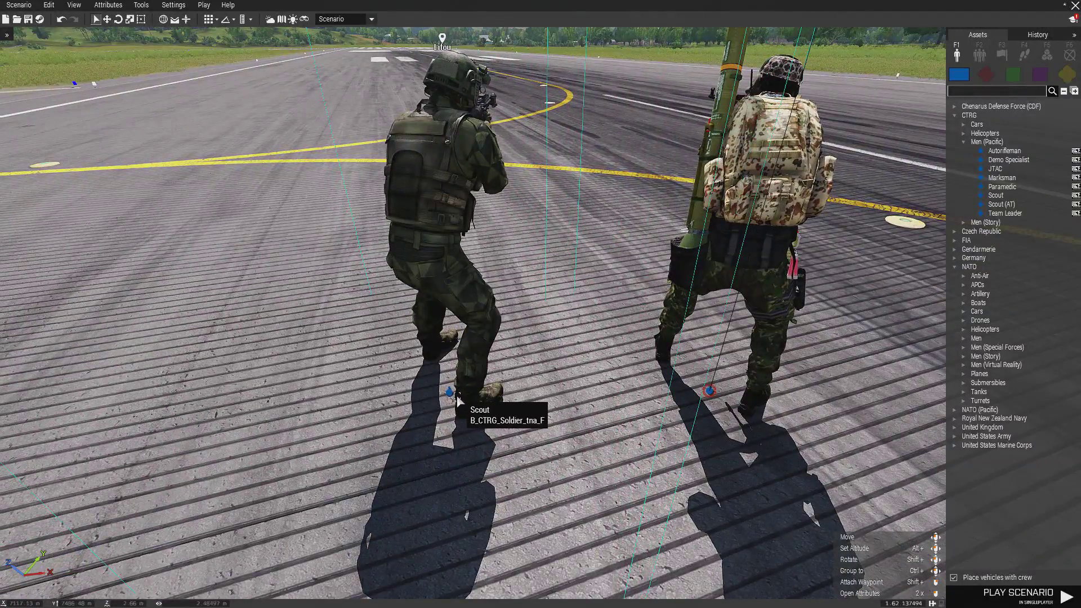
right_click(453, 398)
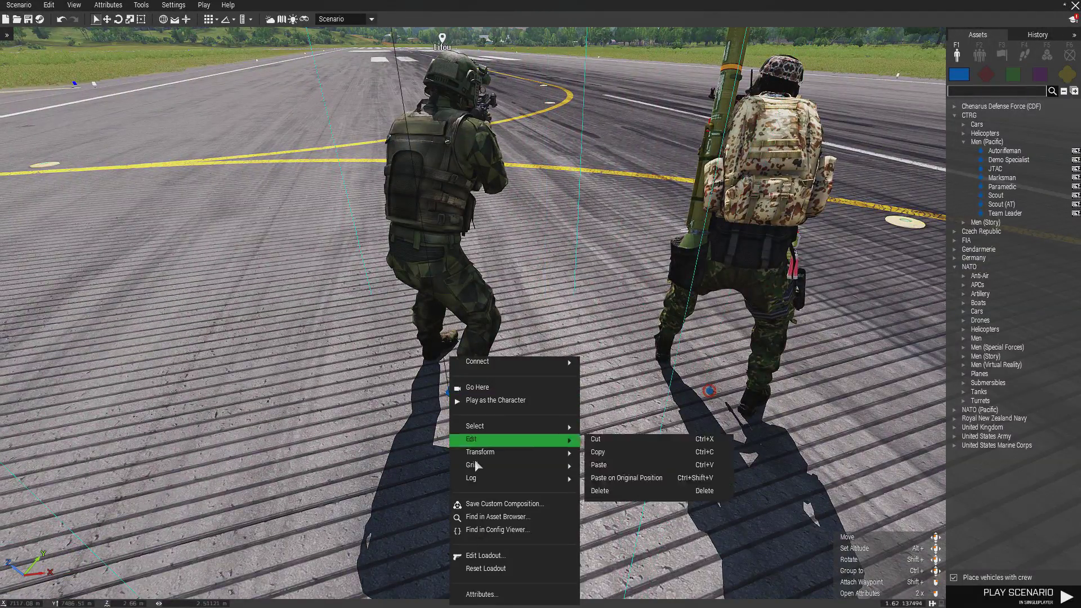
click(476, 556)
Randomize the second Scout's loadout repeatedly until it has a yellow-brown camouflage suit, a tan rifle and a rocket launcher
click(375, 595)
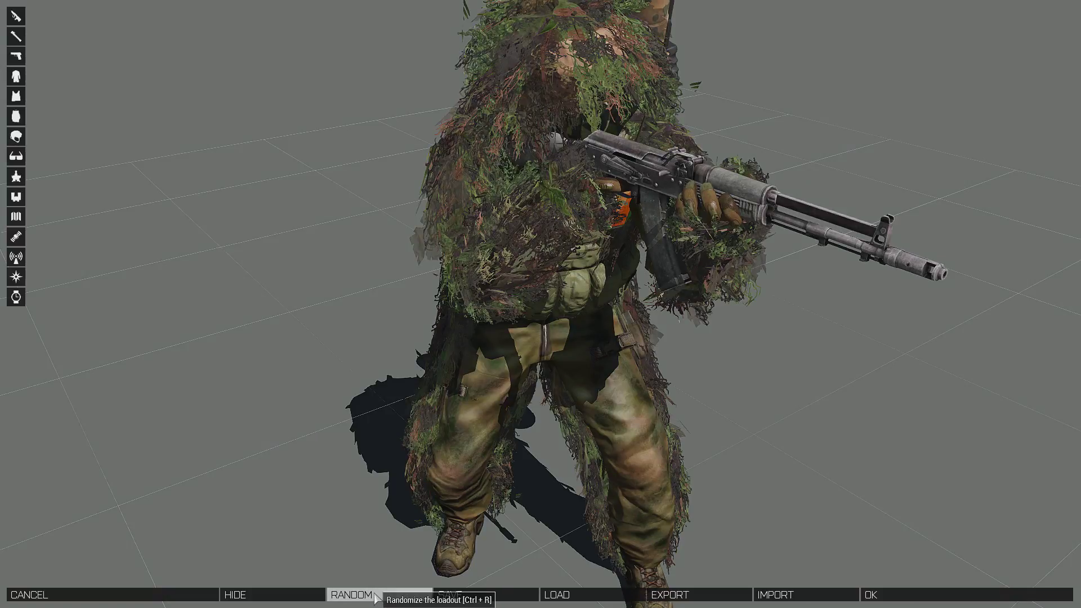
click(373, 596)
click(373, 595)
click(373, 595)
right_drag(518, 489, 406, 418)
click(355, 595)
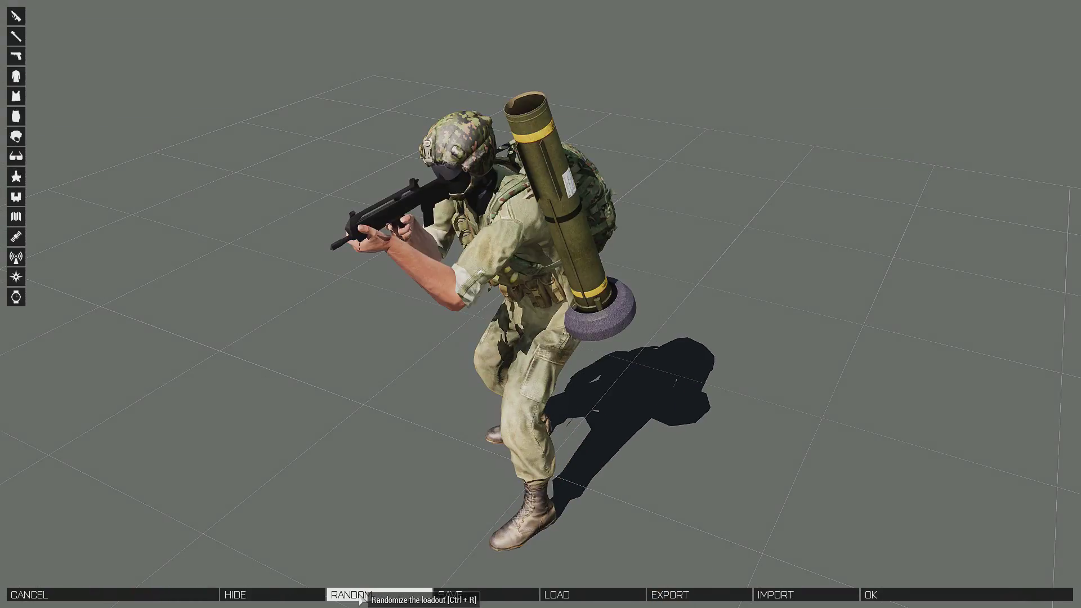
click(361, 595)
click(360, 595)
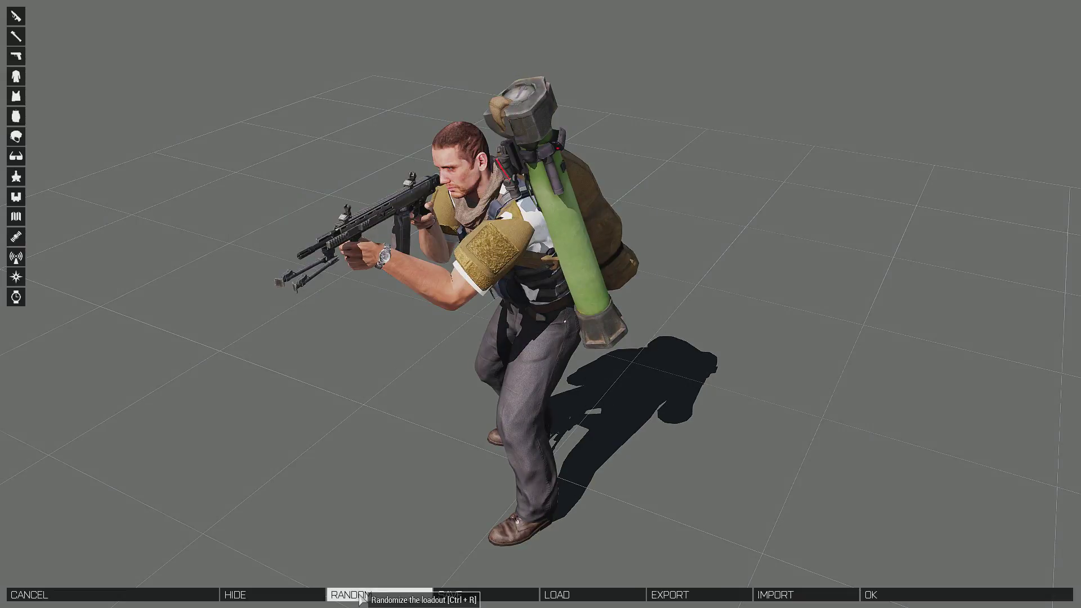
click(361, 596)
click(361, 595)
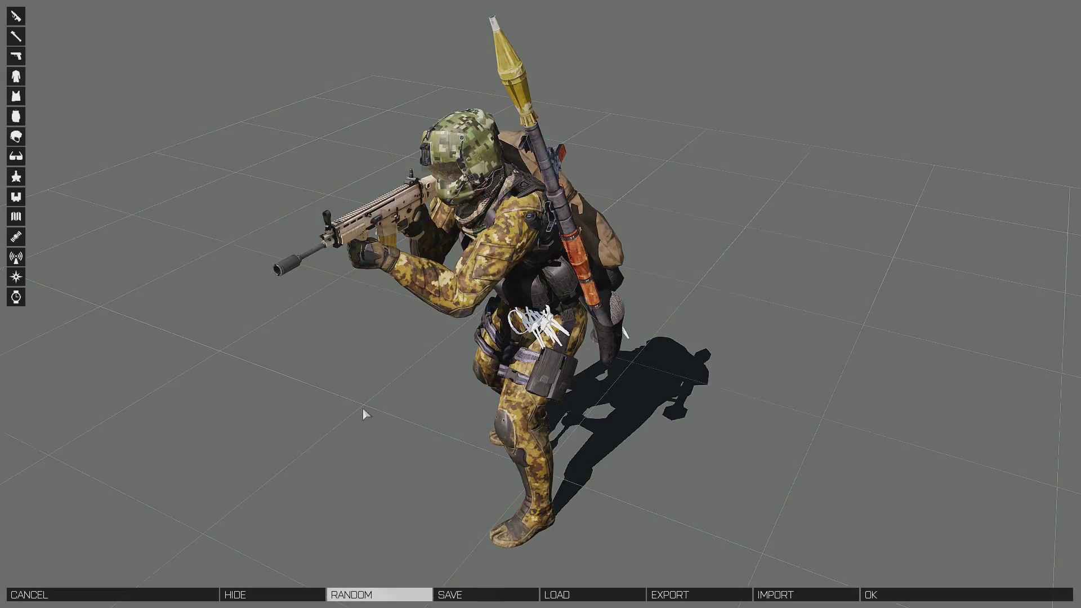
right_drag(364, 412, 546, 381)
right_drag(563, 498, 362, 451)
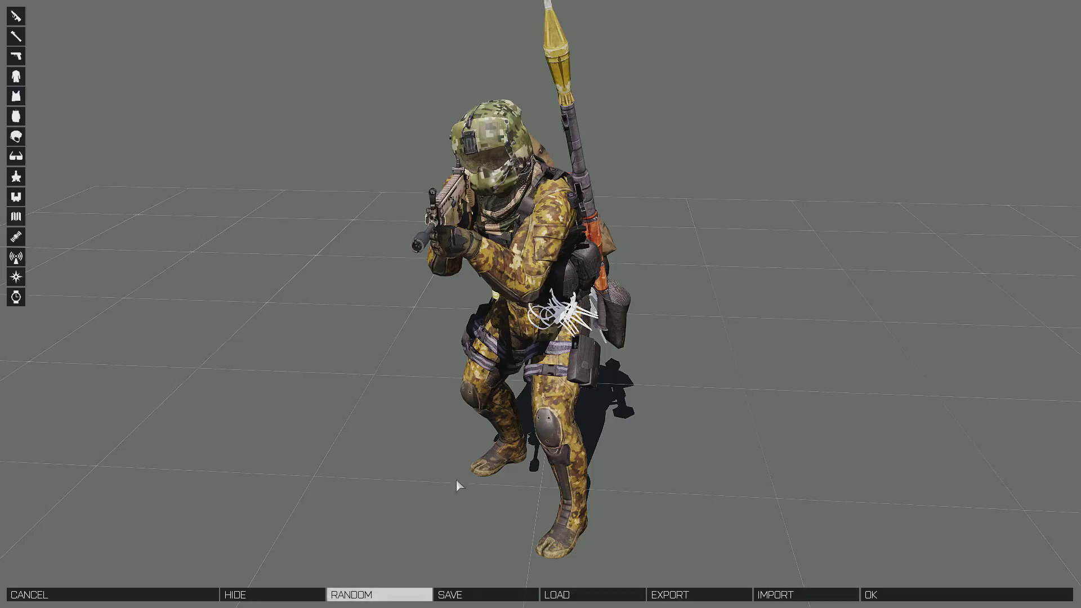
Save the second Scout's loadout as "Rifleman Bravo" and apply it to the unit
click(486, 594)
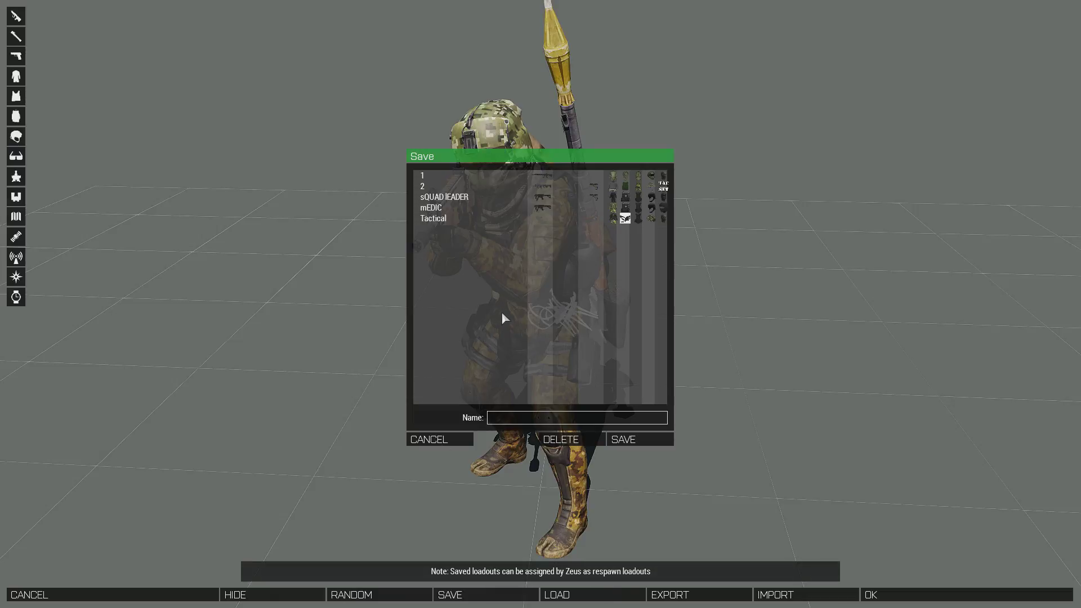
text(Rifleman Bravo)
click(625, 439)
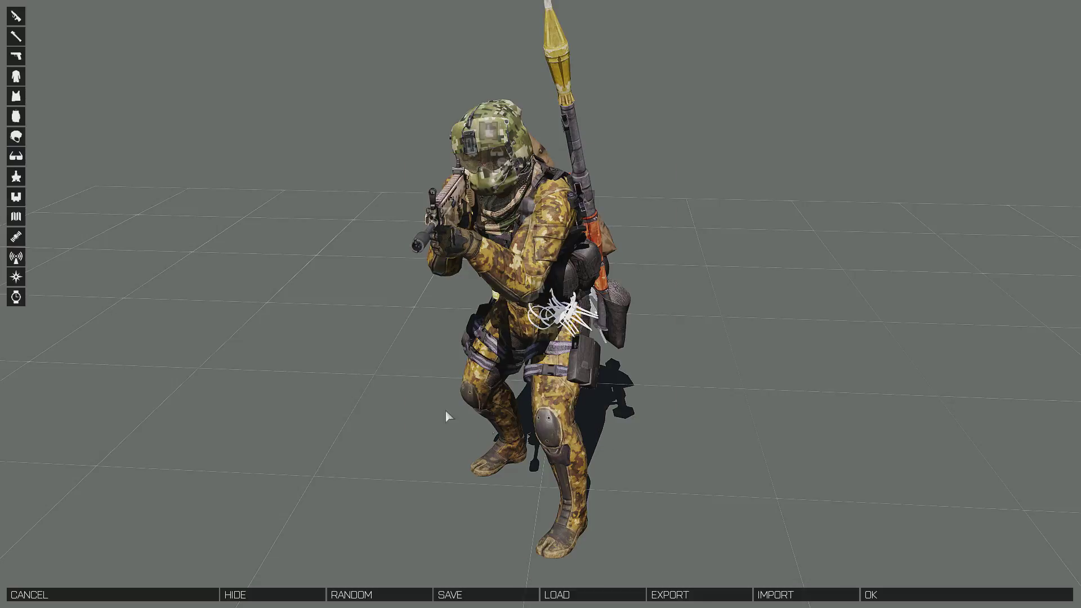
click(917, 597)
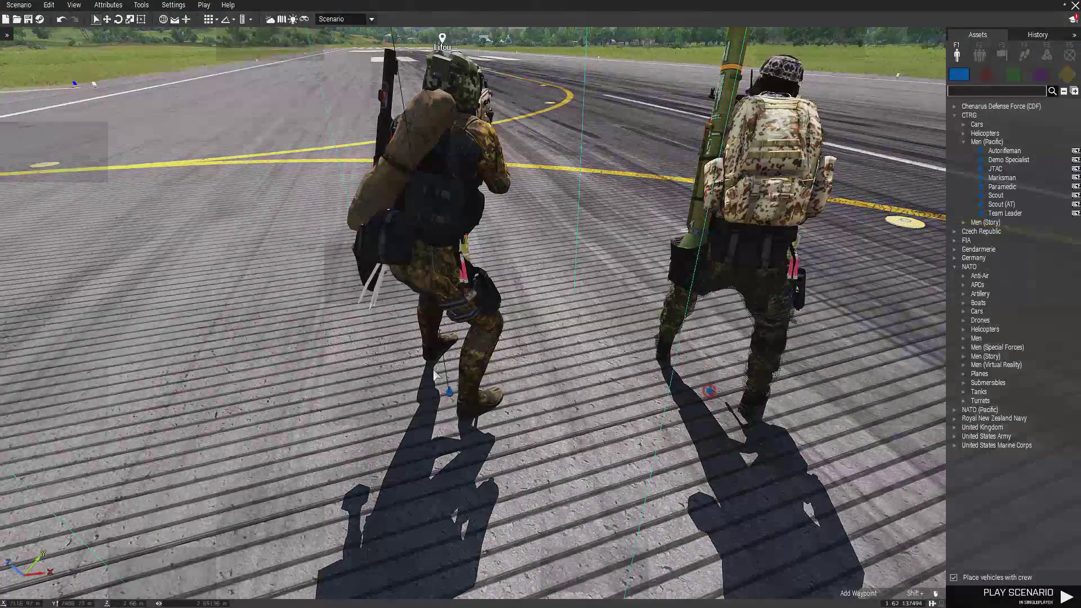
Place a third CTRG Scout on the runway next to the second soldier
key(a)
right_drag(493, 314, 549, 235)
key(s)
key(w)
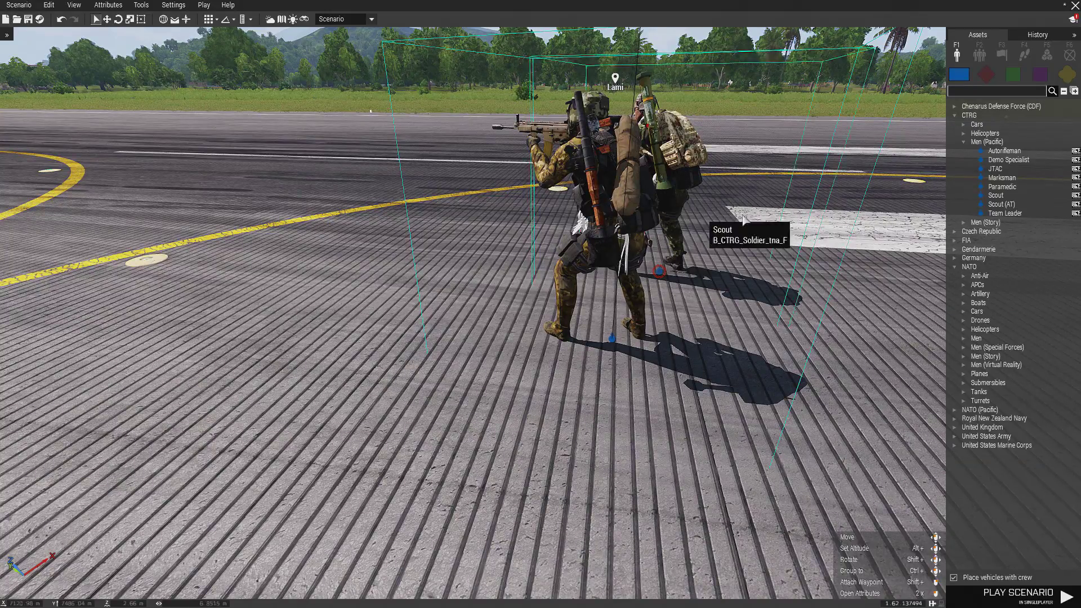
click(998, 196)
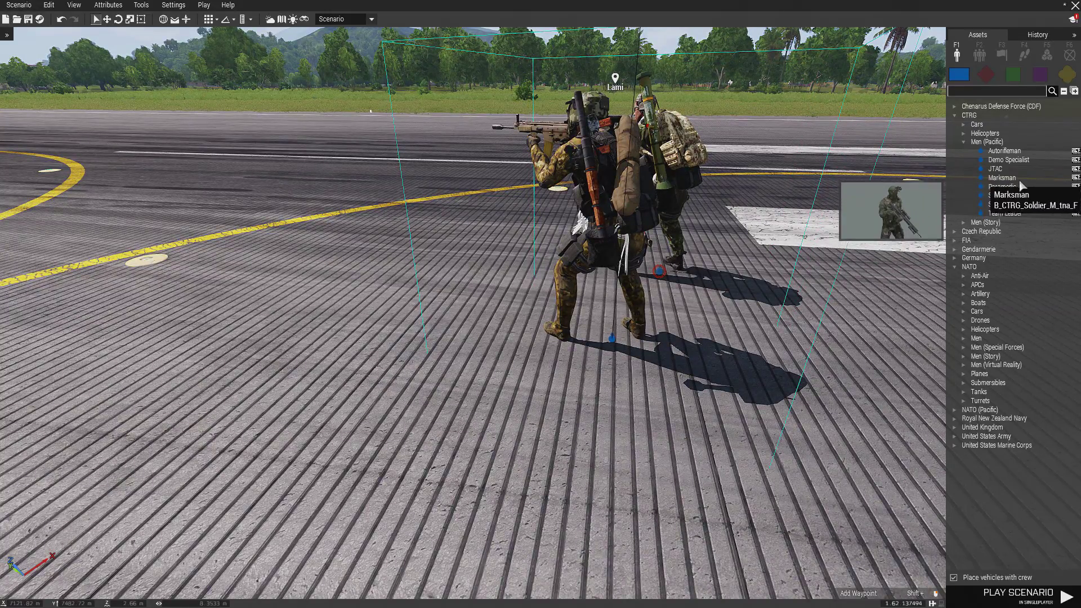
click(995, 195)
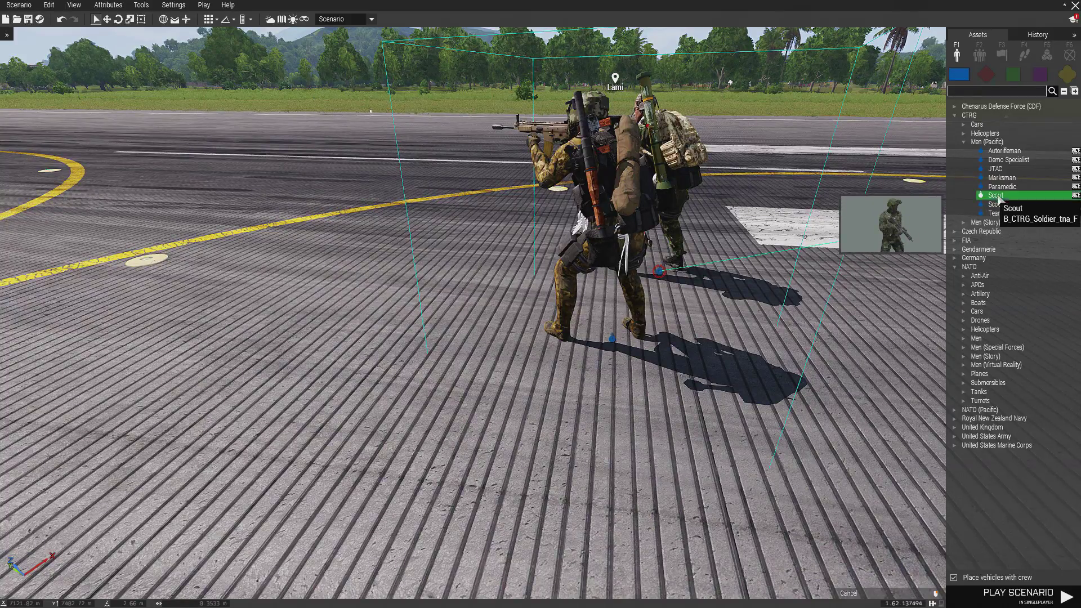
click(590, 378)
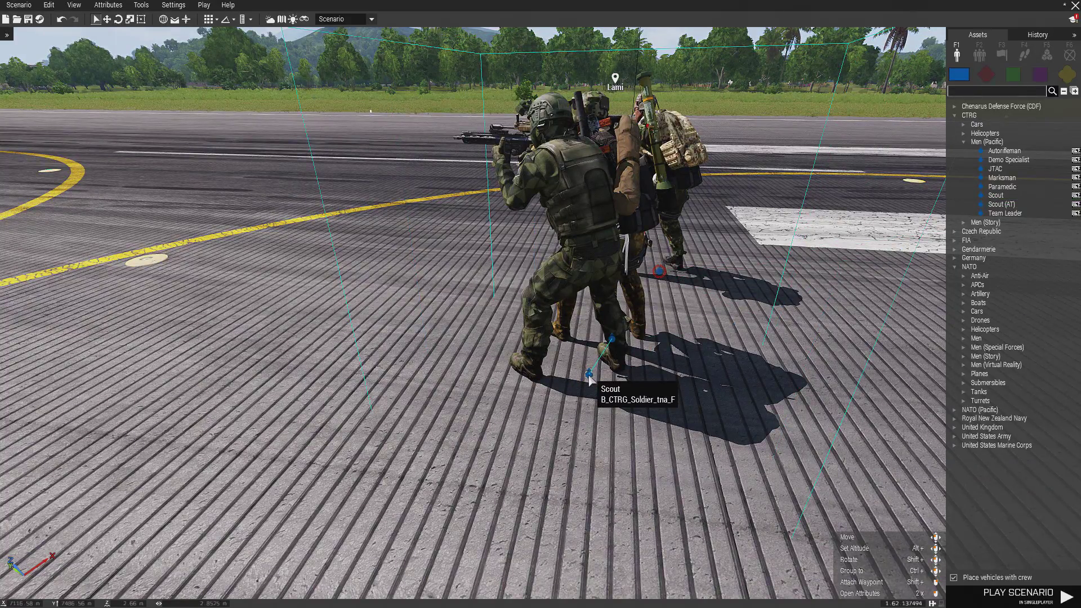
Open the loadout editor for the third Scout and list its headgear and binoculars options
right_click(589, 358)
click(615, 556)
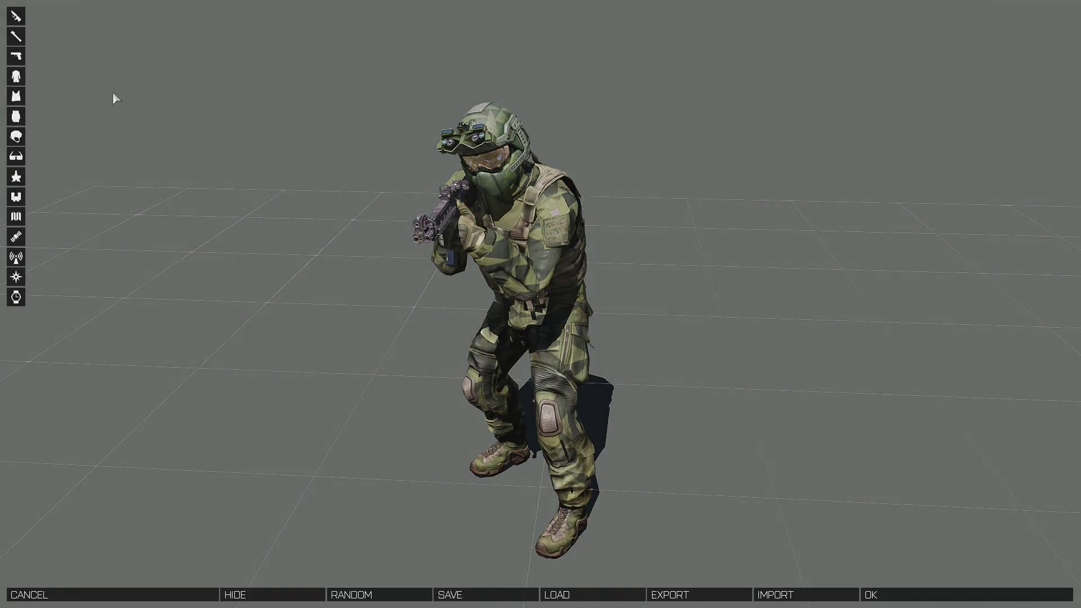
click(16, 136)
click(16, 196)
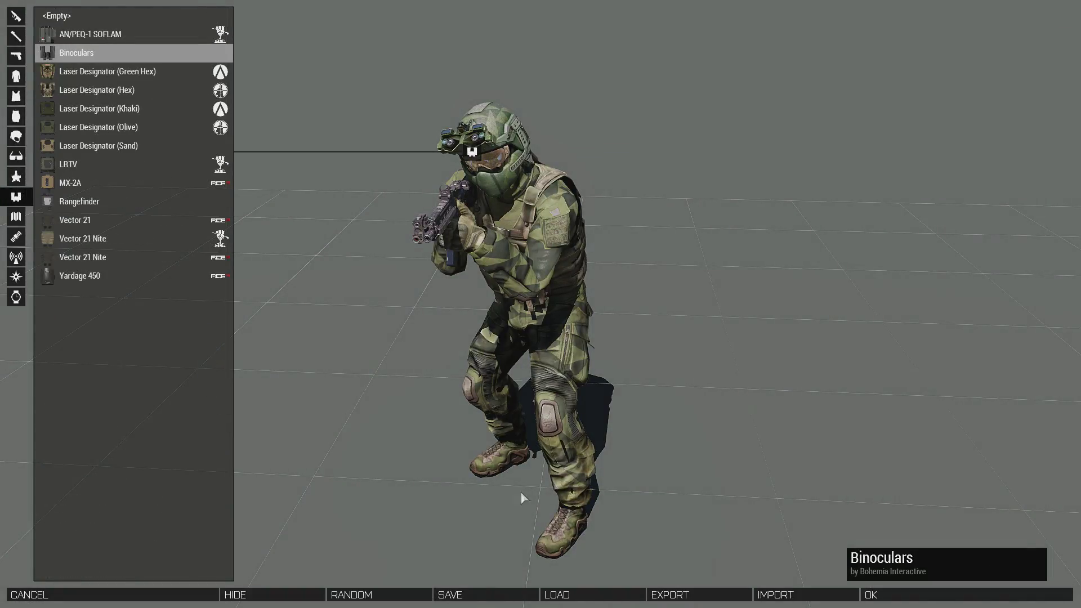
Load the saved "Rifleman Bravo" loadout onto the third Scout and apply it to the unit
click(582, 595)
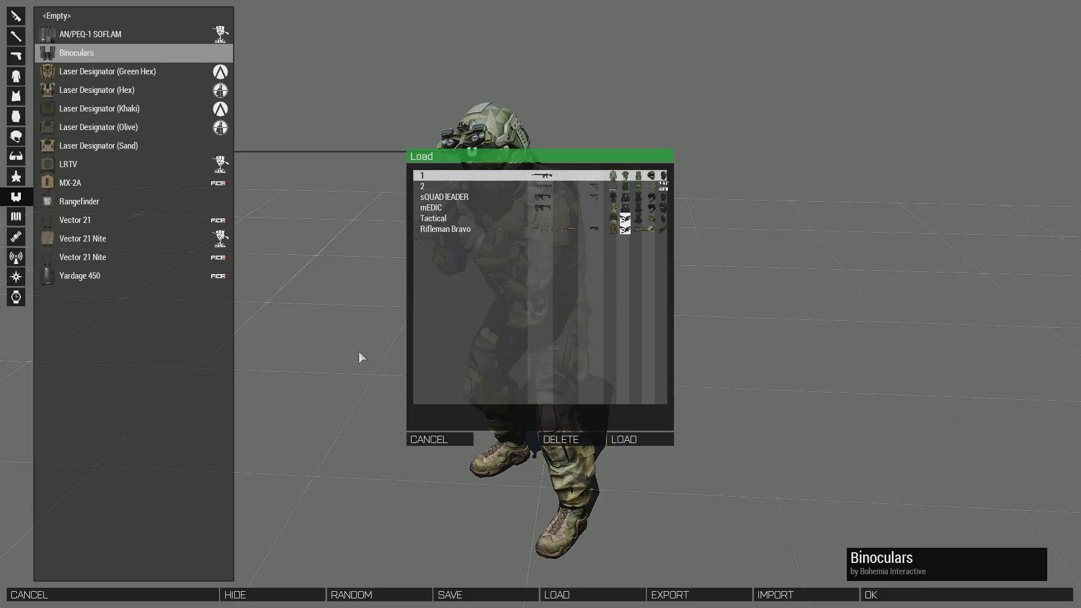
click(447, 229)
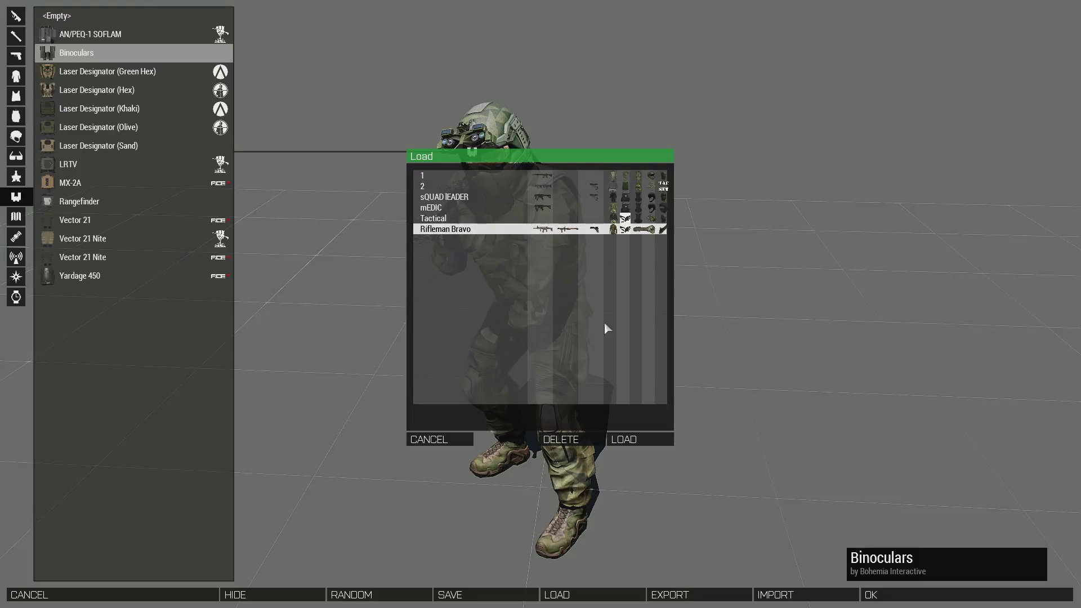
click(624, 439)
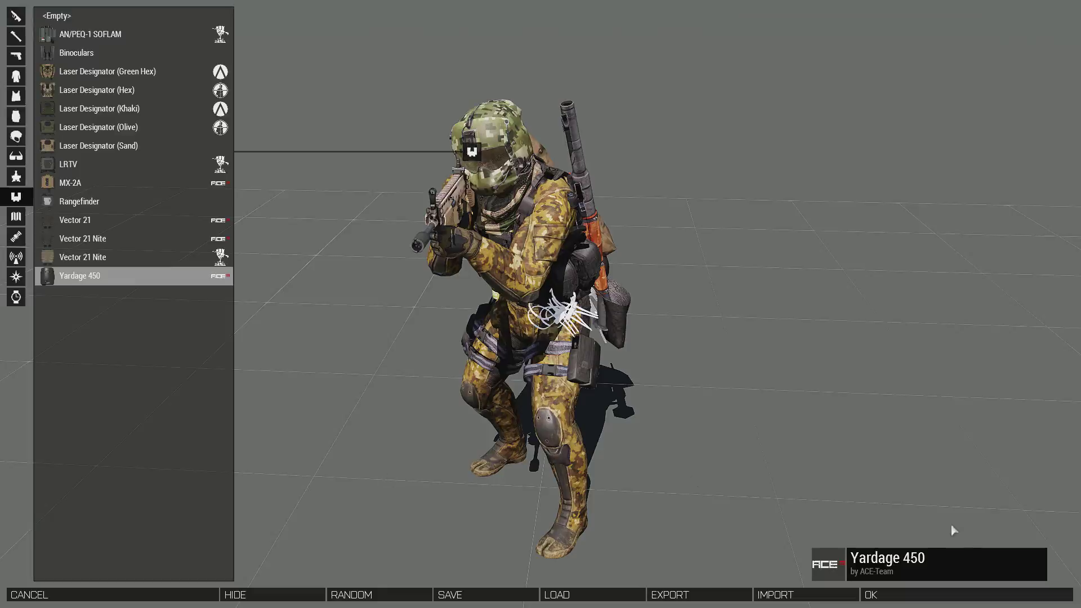
click(957, 594)
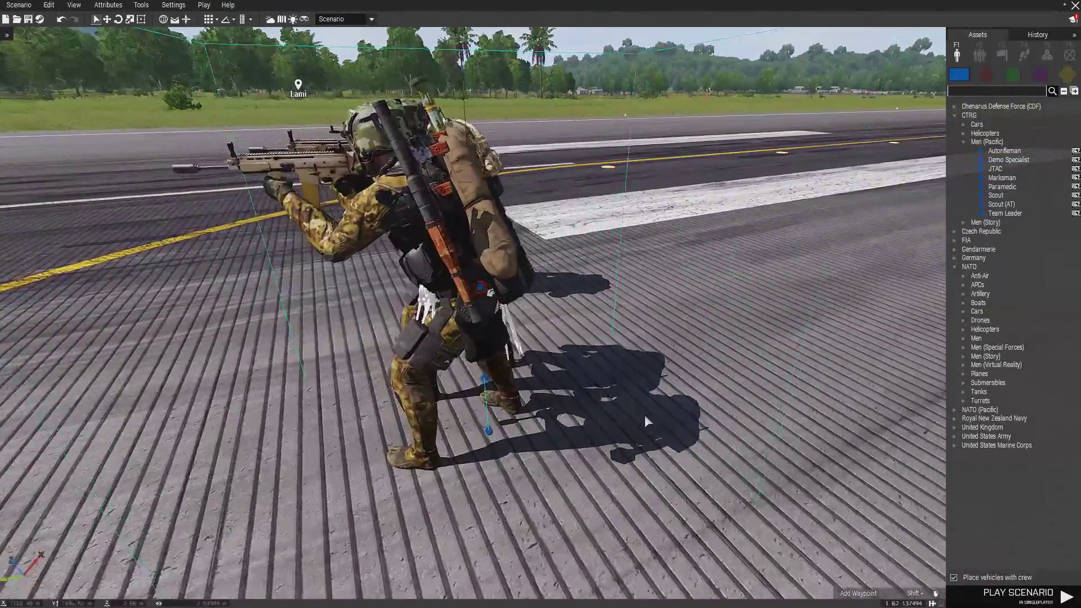
Play the scenario in singleplayer and switch to the third-person view of the player's soldier
key(a)
right_drag(646, 421, 627, 452)
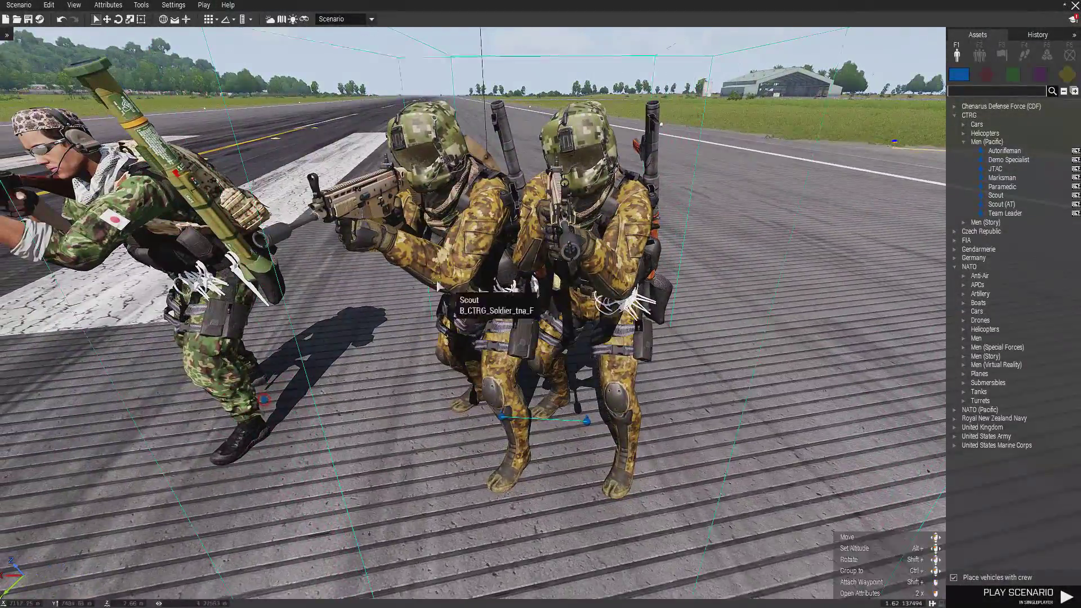
key(a)
click(1021, 595)
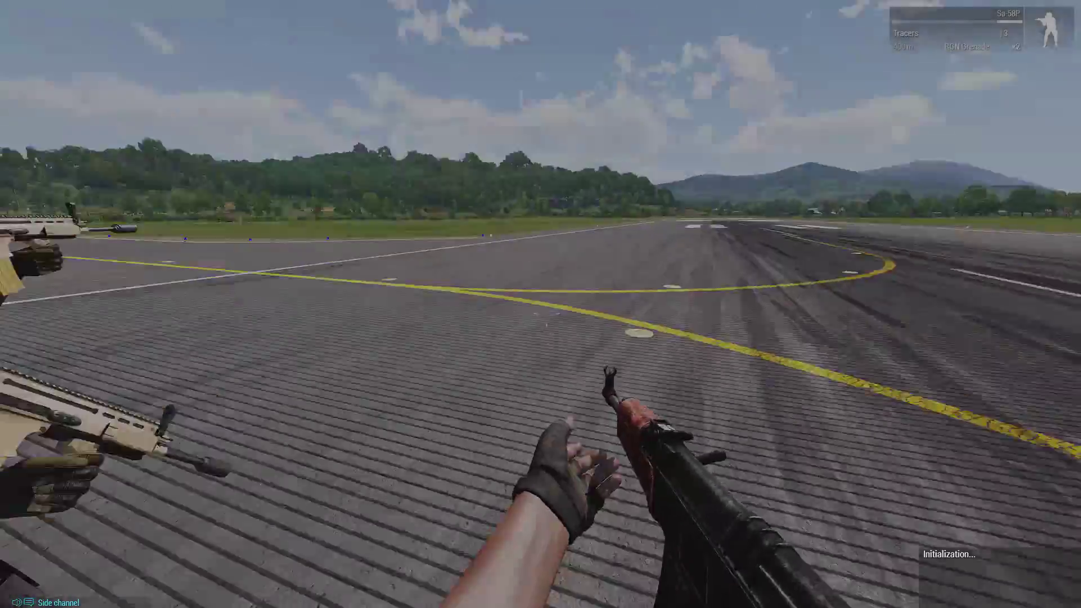
key(KP_Enter)
key(KP_Enter)
Move the player's soldier around the runway and examine the squad's customized loadouts in the game
key(w)
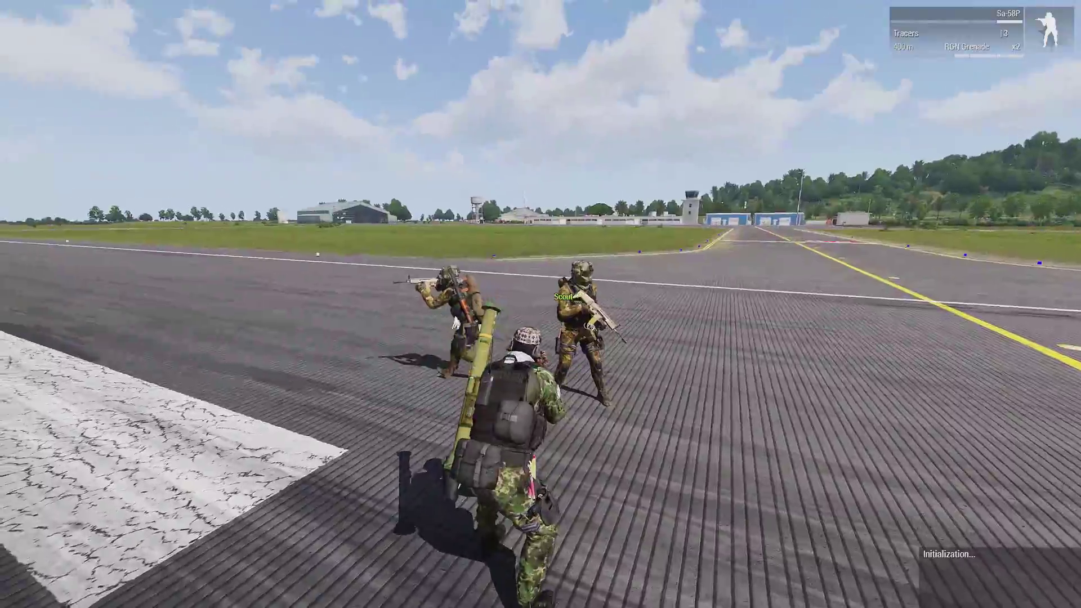
key(w)
key(KP_Add)
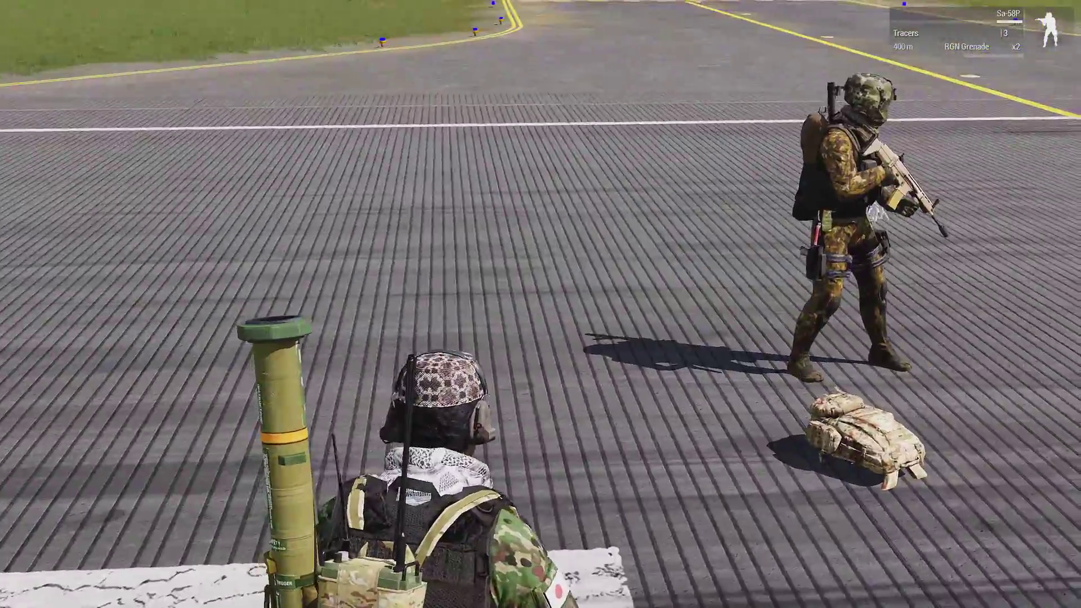
key(KP_Subtract)
key(alt)
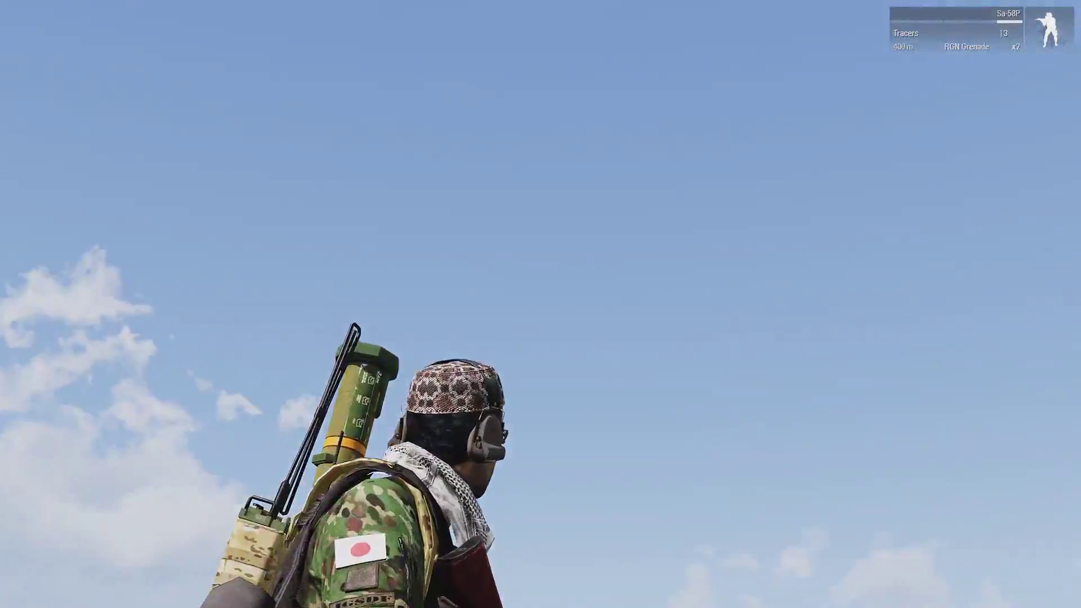